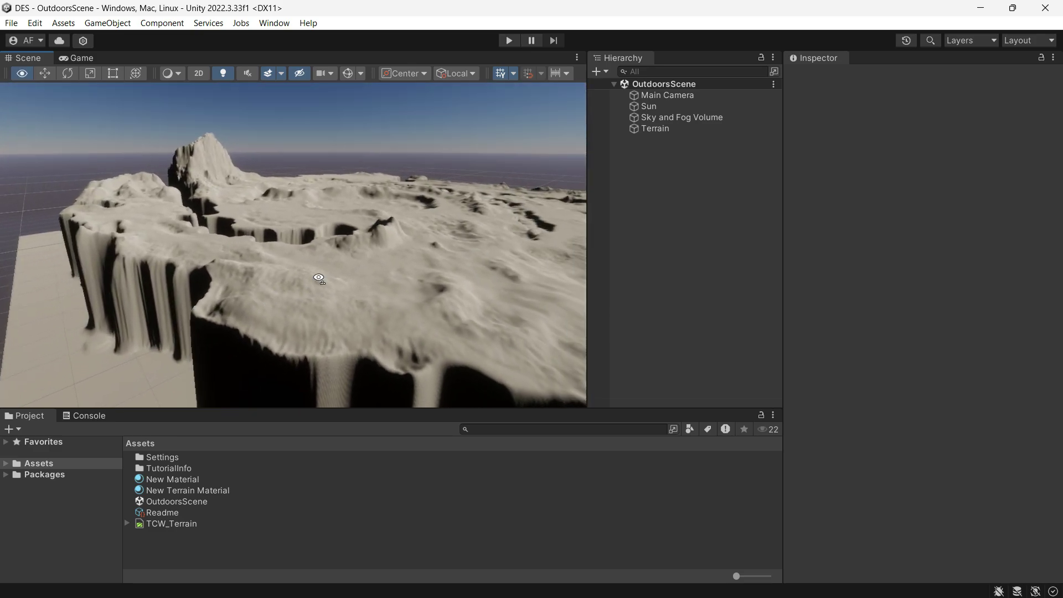
- Select the Terrain in OutdoorsScene and look around its cliffs in the Scene view
left_click(318, 306)
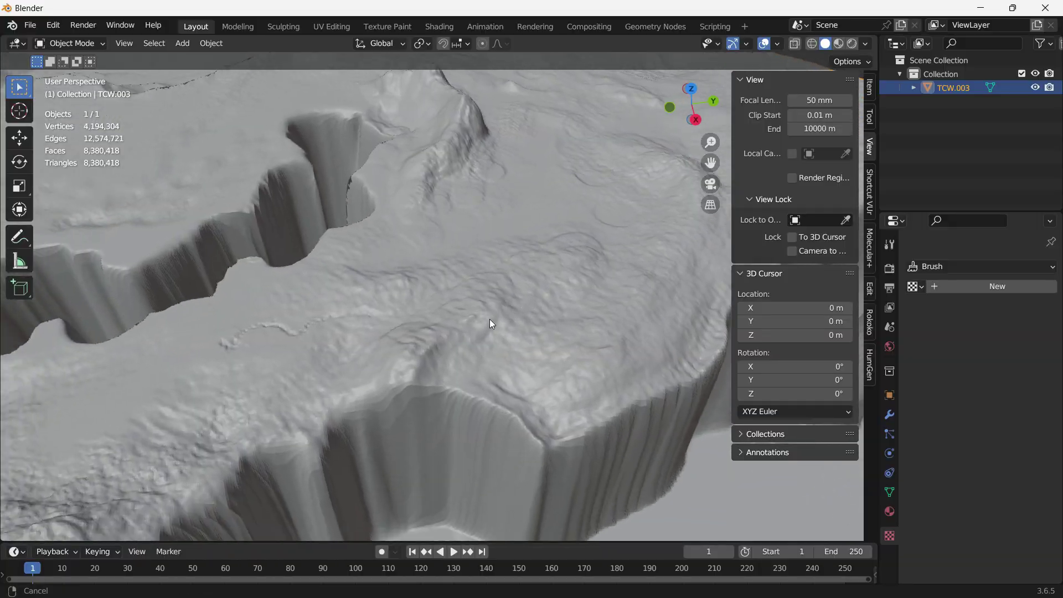
middle_click_drag(489, 319, 427, 355)
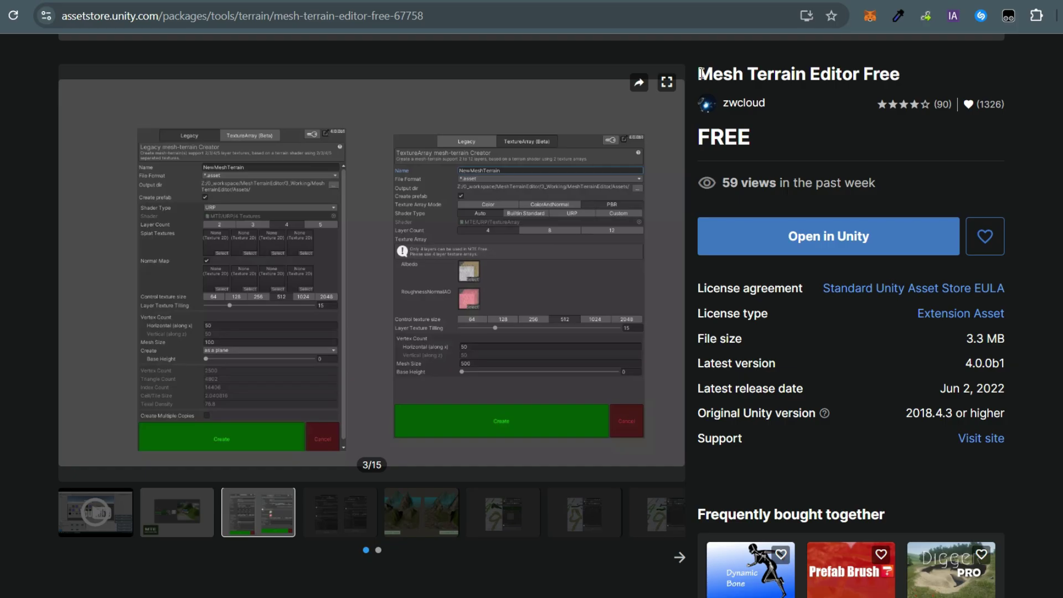
- Highlight, then deselect, the Mesh Terrain Editor Free package title on its store page
left_click_drag(696, 74, 912, 78)
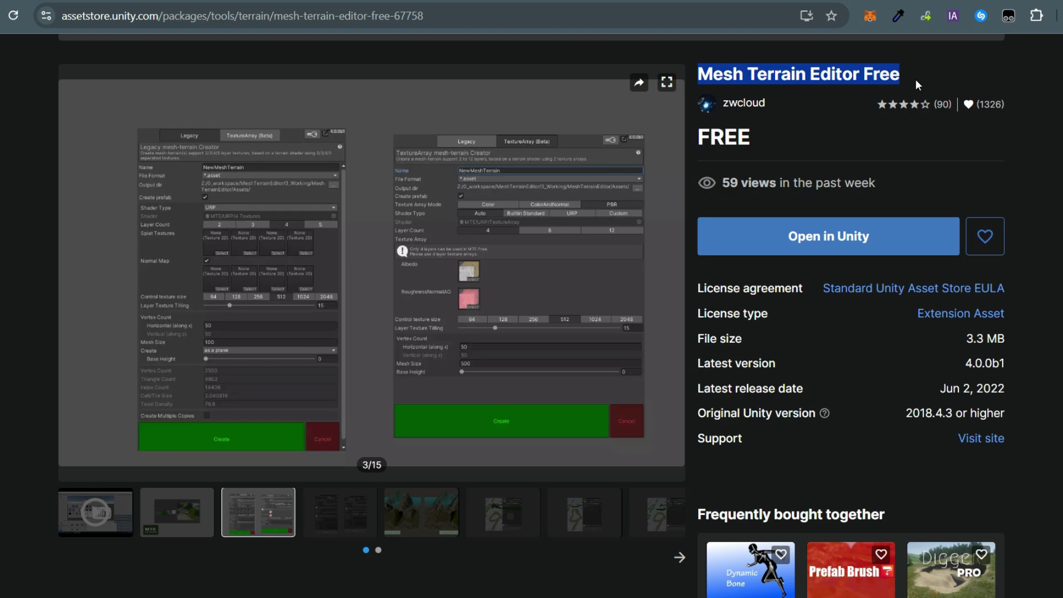
left_click(916, 79)
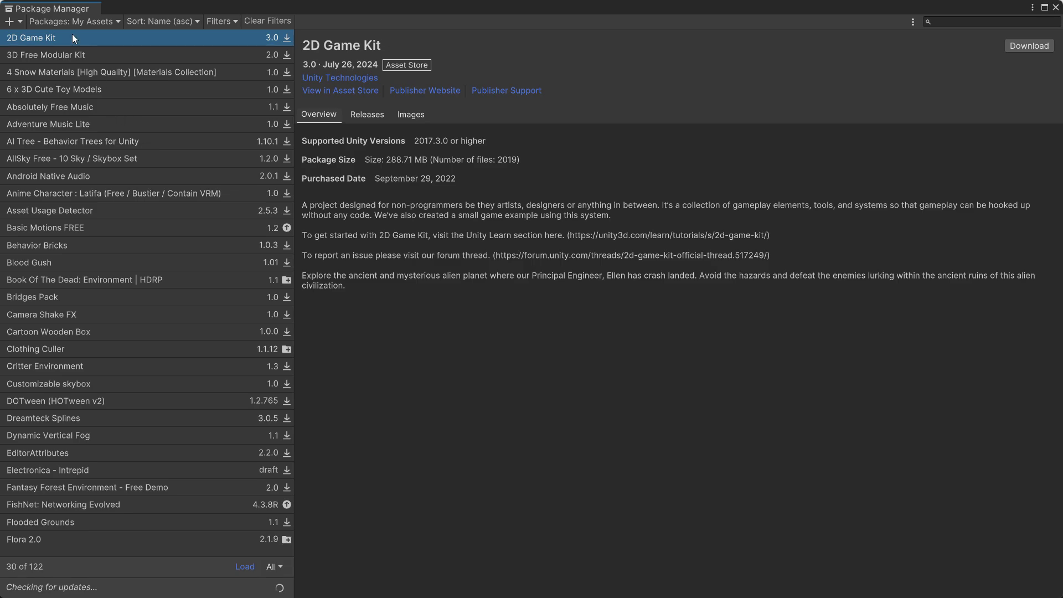
- Show only My Assets packages in Package Manager and search for 'mesh'
left_click(72, 22)
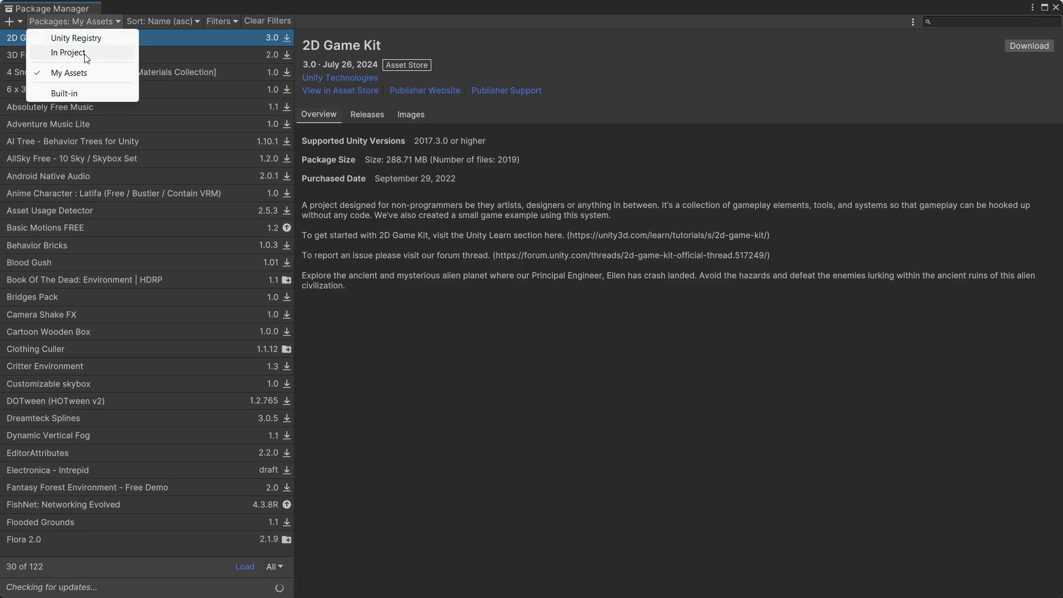
left_click(75, 74)
left_click(965, 22)
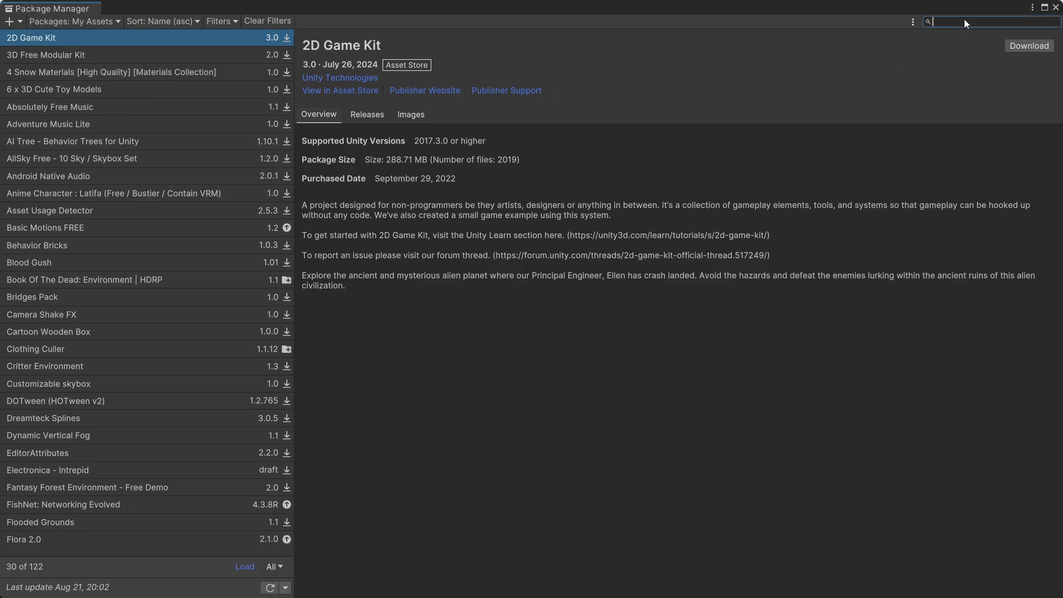
type("mesh")
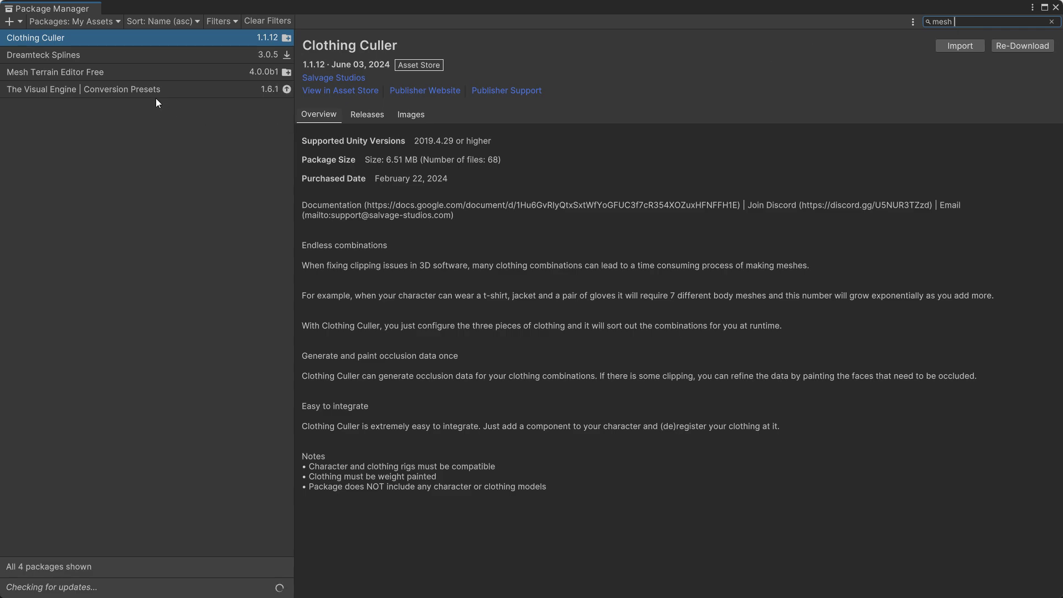
- Import every file of the Mesh Terrain Editor Free package
left_click(115, 74)
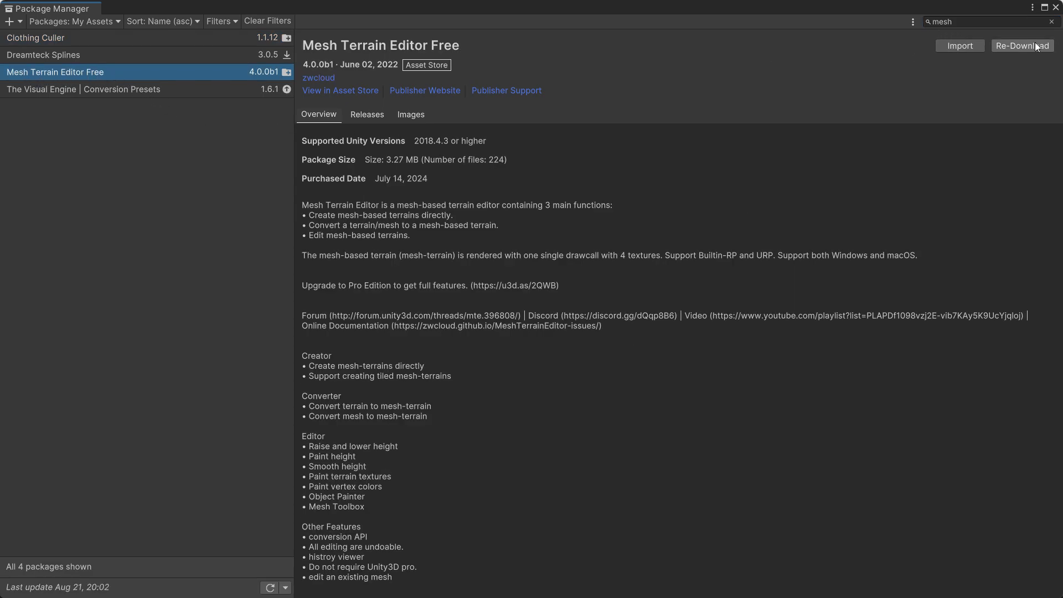
left_click(972, 45)
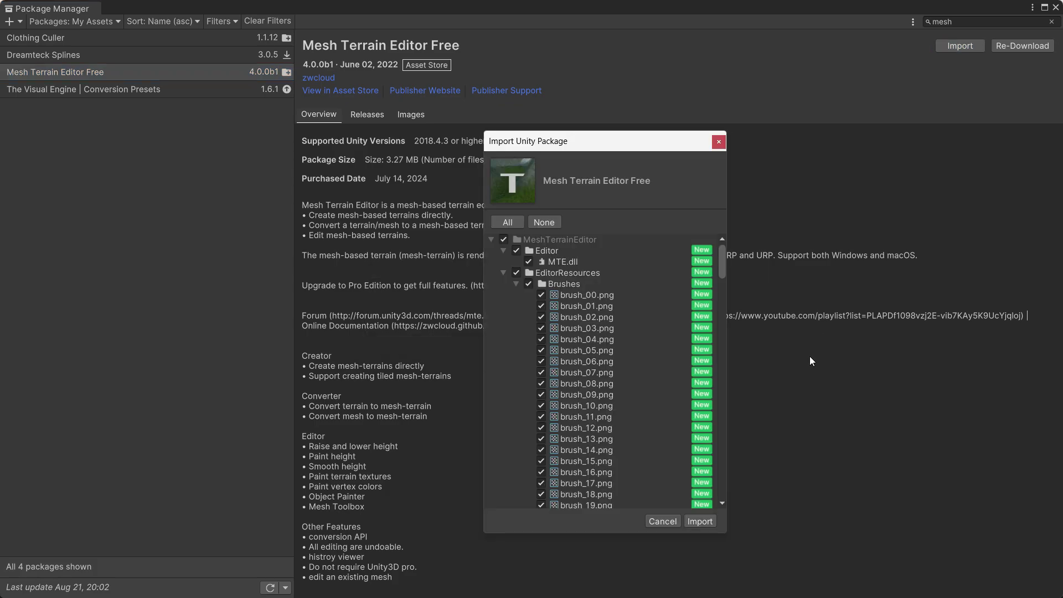
left_click(709, 523)
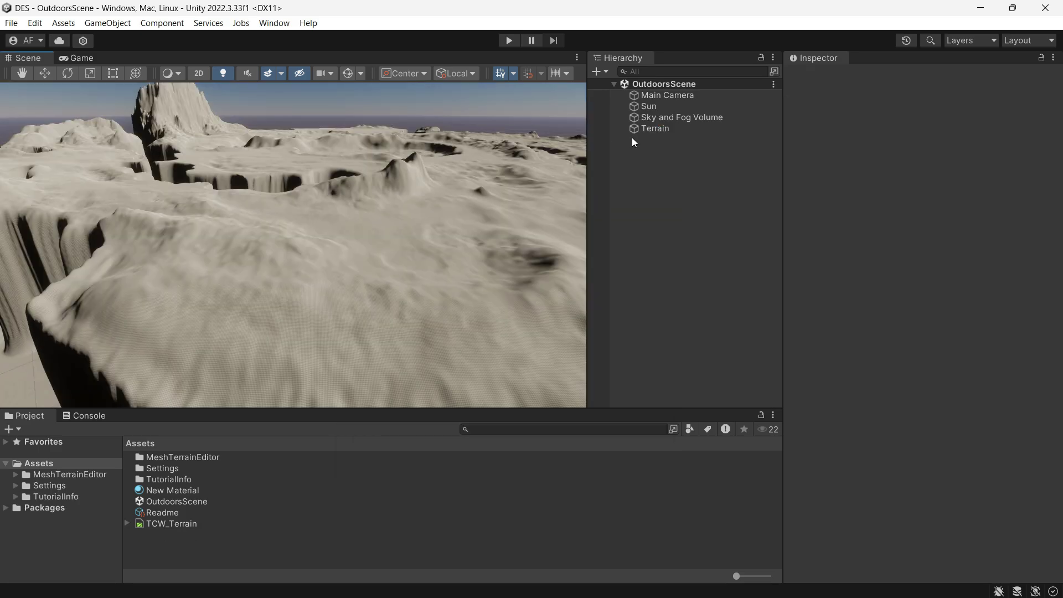
- Select the Terrain and open Window > Mesh Terrain Editor > Converter
left_click(652, 129)
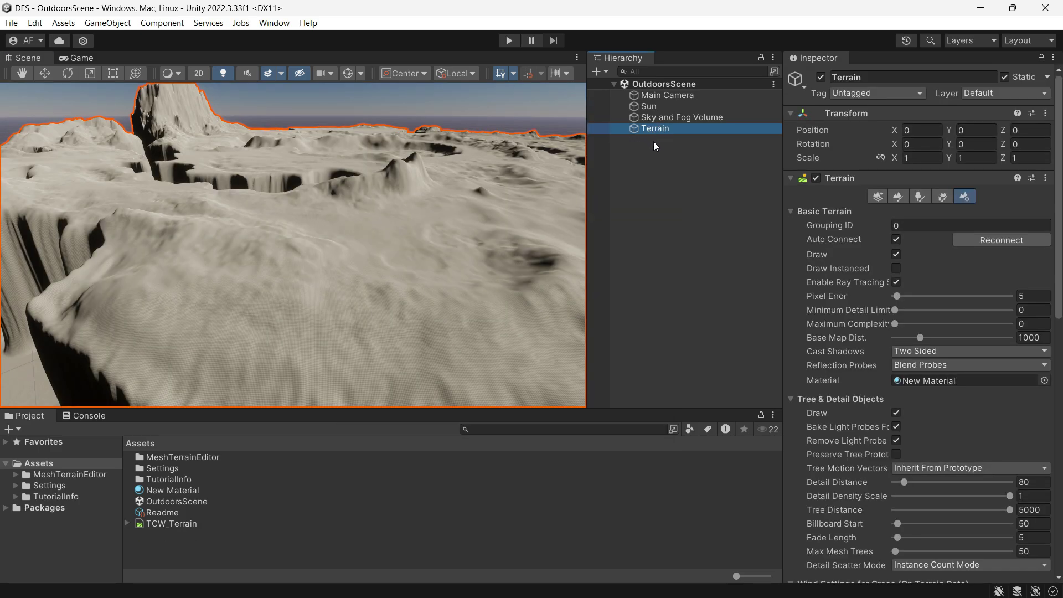
left_click(274, 23)
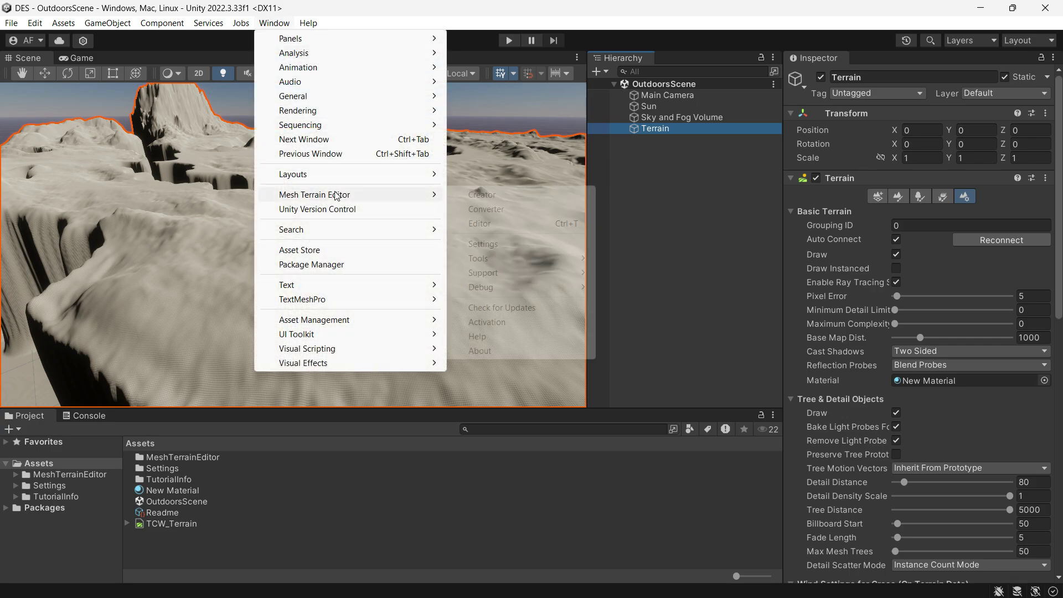
mouse_move(332, 196)
left_click(515, 209)
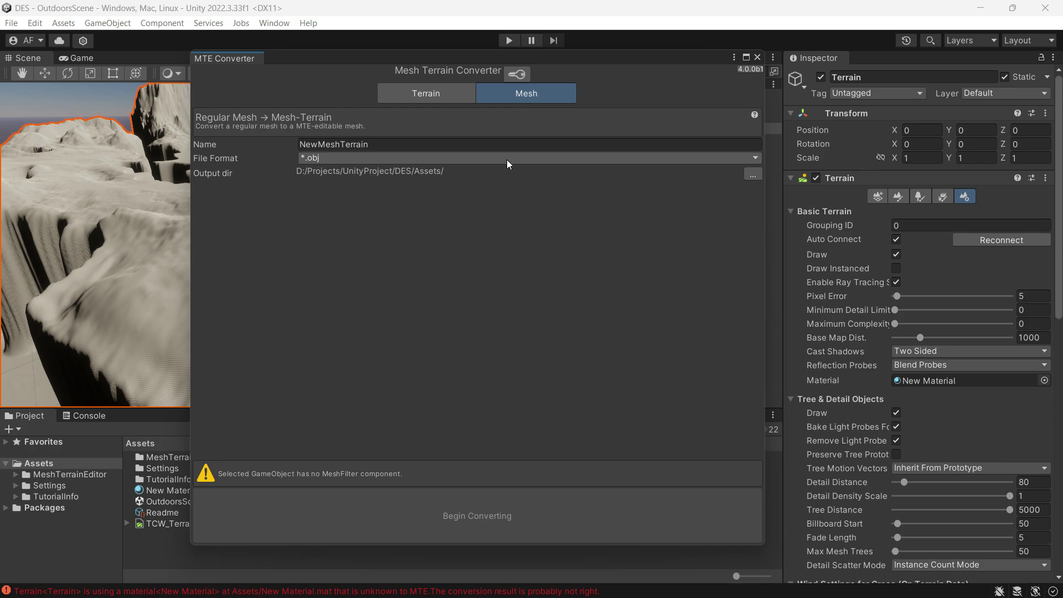
- Switch the converter to terrain-to-mesh, keep *.fbx output, and enable Mesh Only
left_click(437, 96)
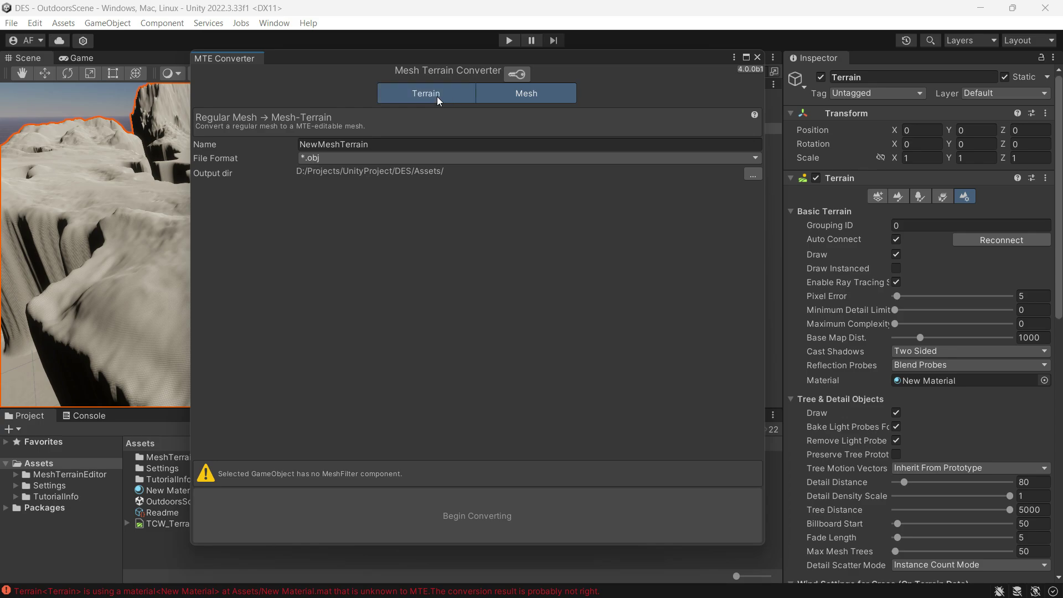
left_click(324, 161)
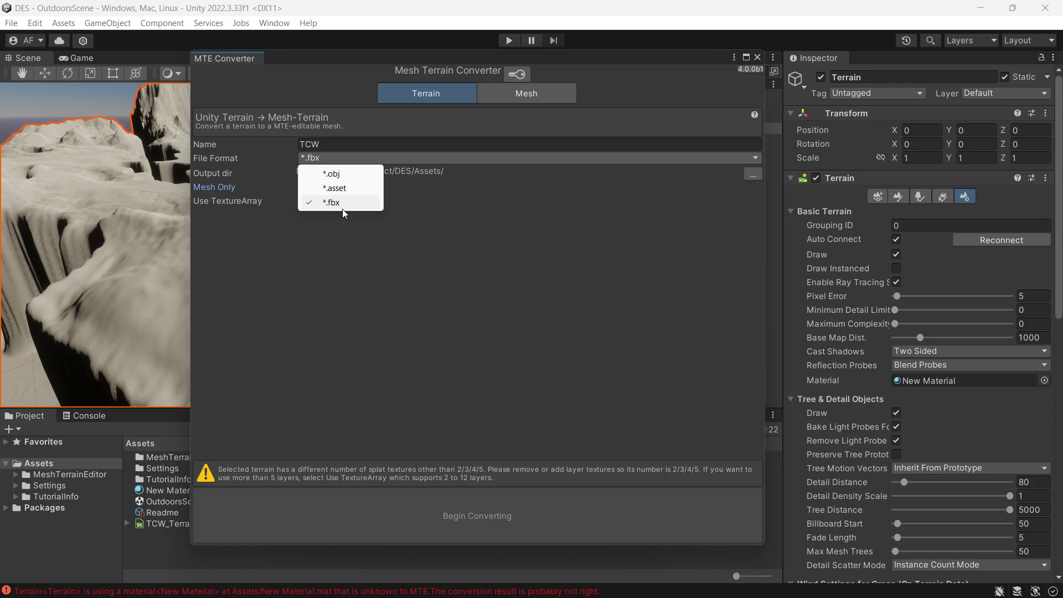
left_click(342, 203)
left_click(302, 188)
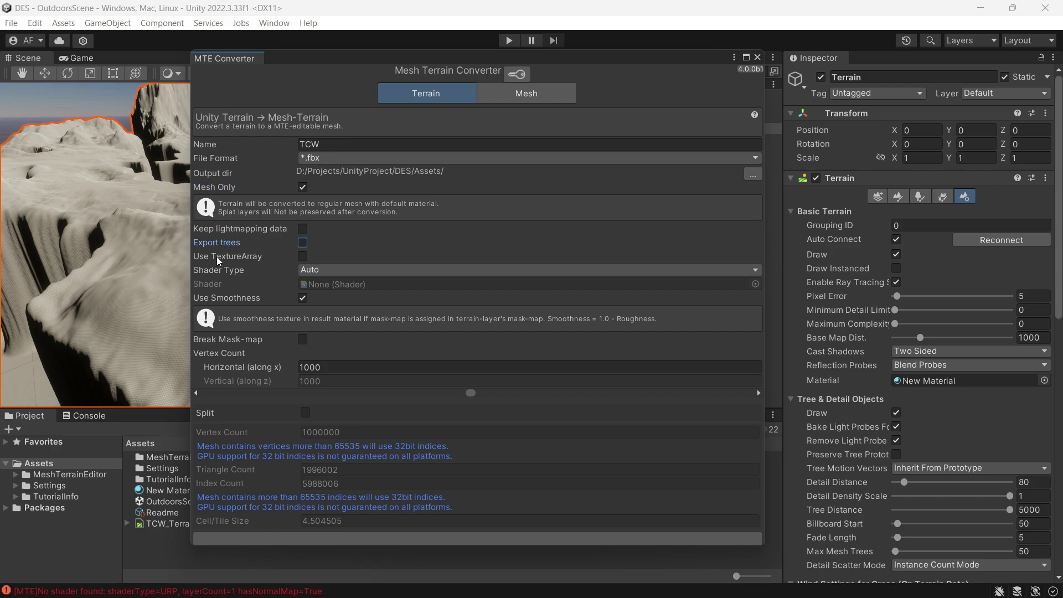
- Enable material smoothness and adjust the Vertex Count slider
left_click(302, 297)
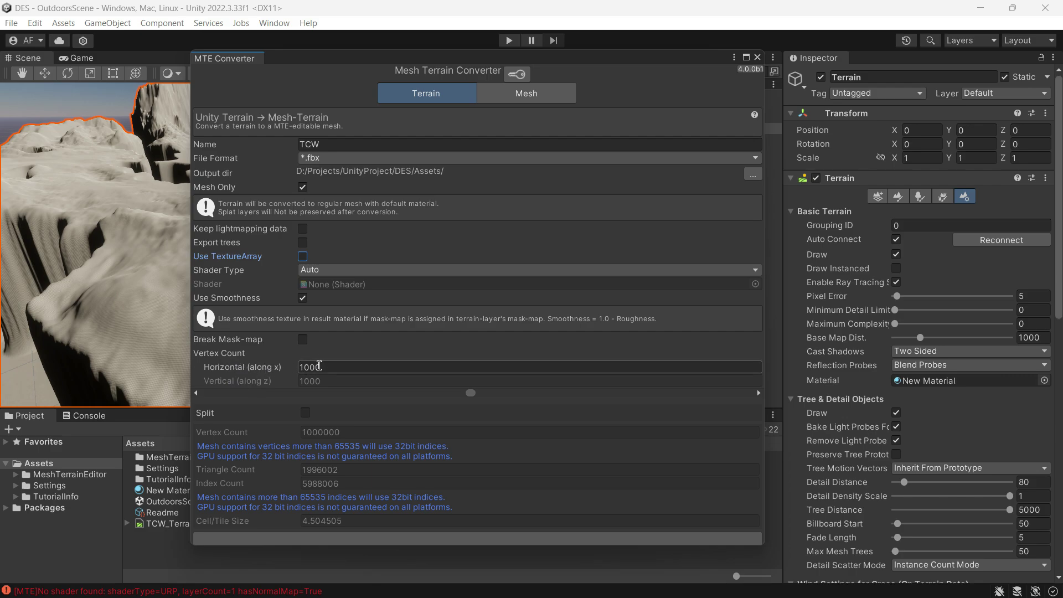
left_click_drag(471, 395, 216, 404)
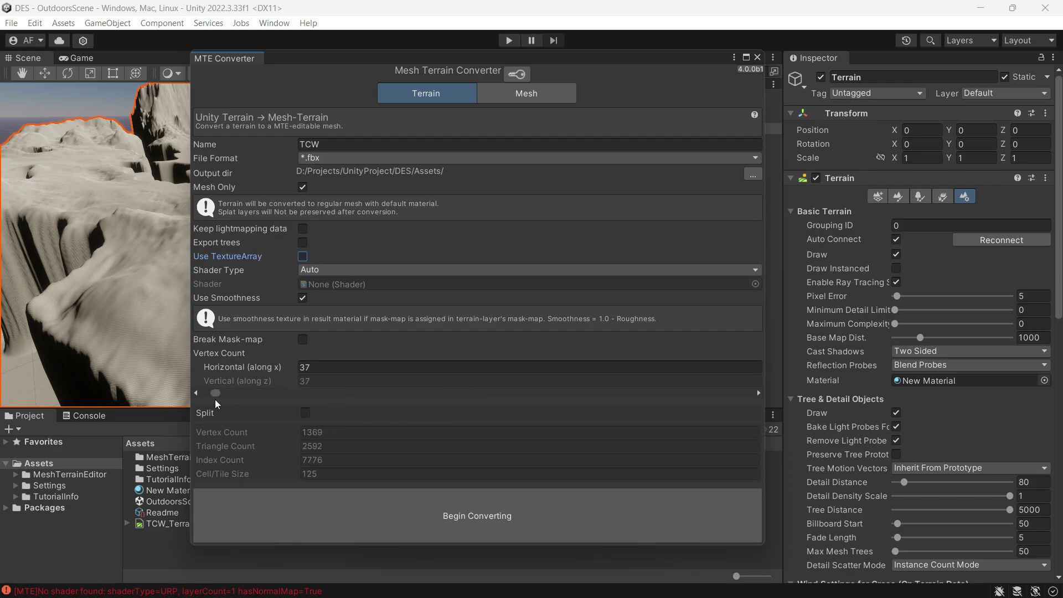
right_click_drag(127, 300, 160, 303)
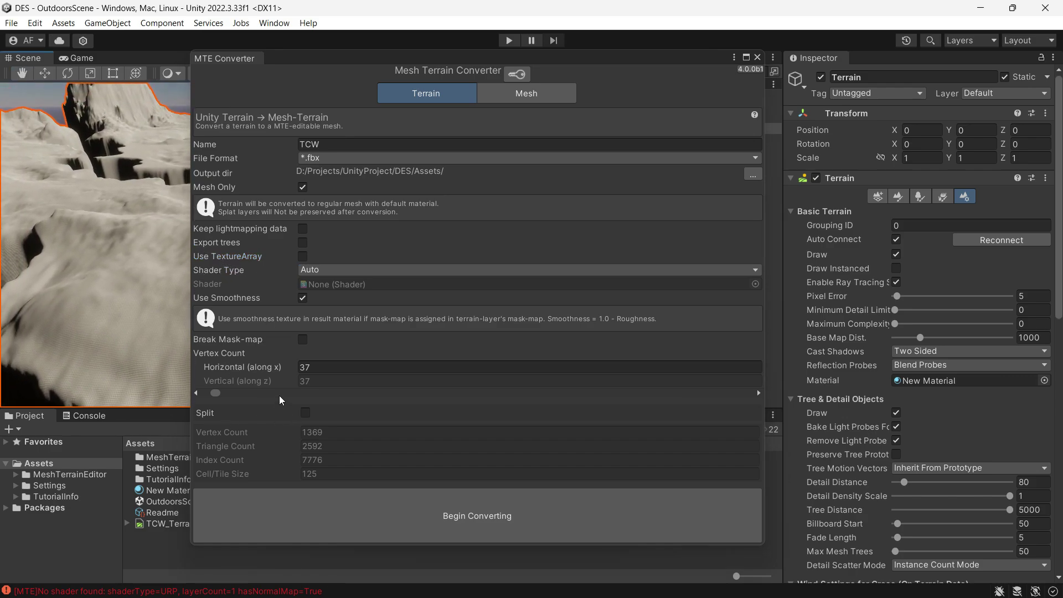
left_click_drag(220, 397, 359, 395)
- Enter 1000 horizontal vertices and enlarge the converter window to show all settings
left_click(332, 372)
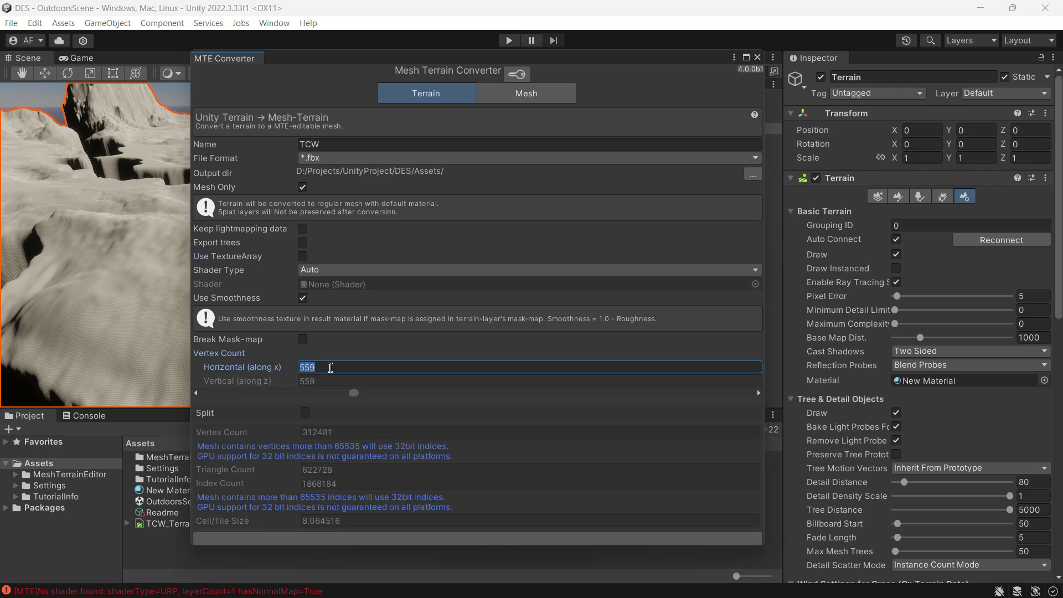
type("1000")
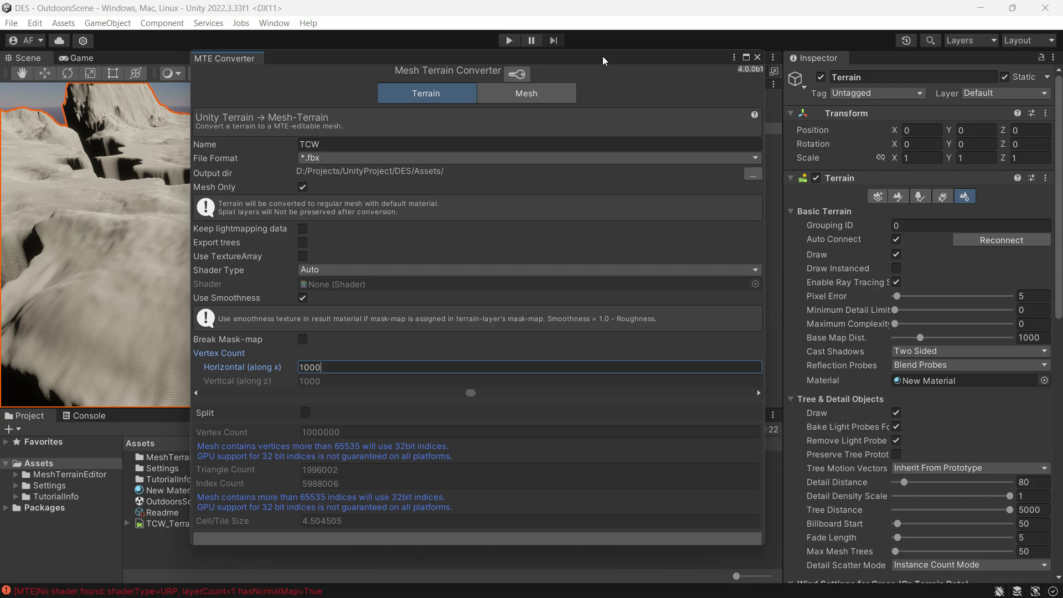
left_click_drag(607, 58, 628, 36)
left_click_drag(789, 523, 918, 550)
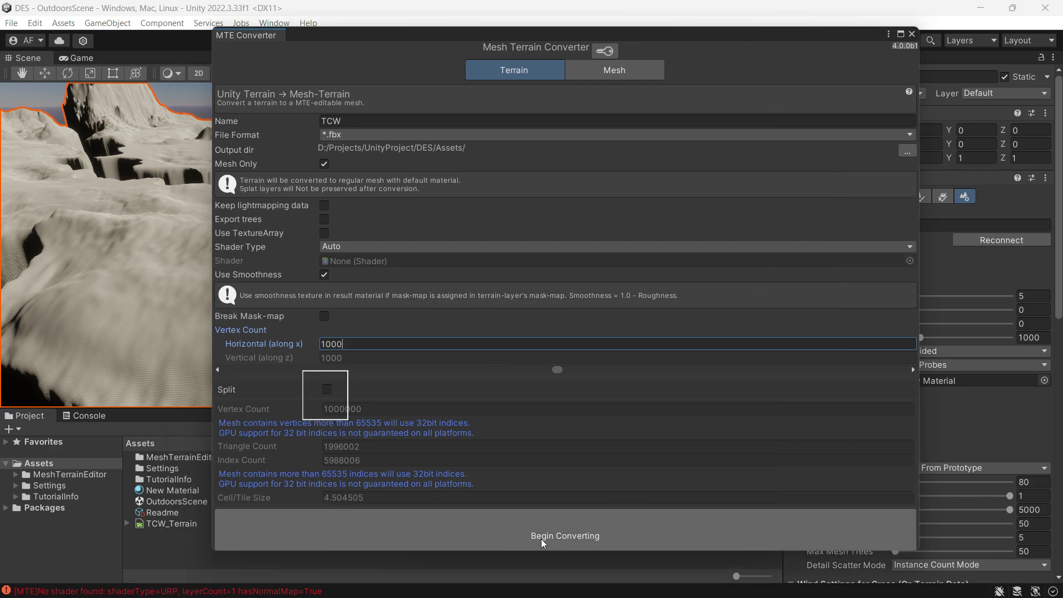
- Convert the terrain into the TCW mesh, deactivate the original Terrain, and select TCW
left_click(568, 539)
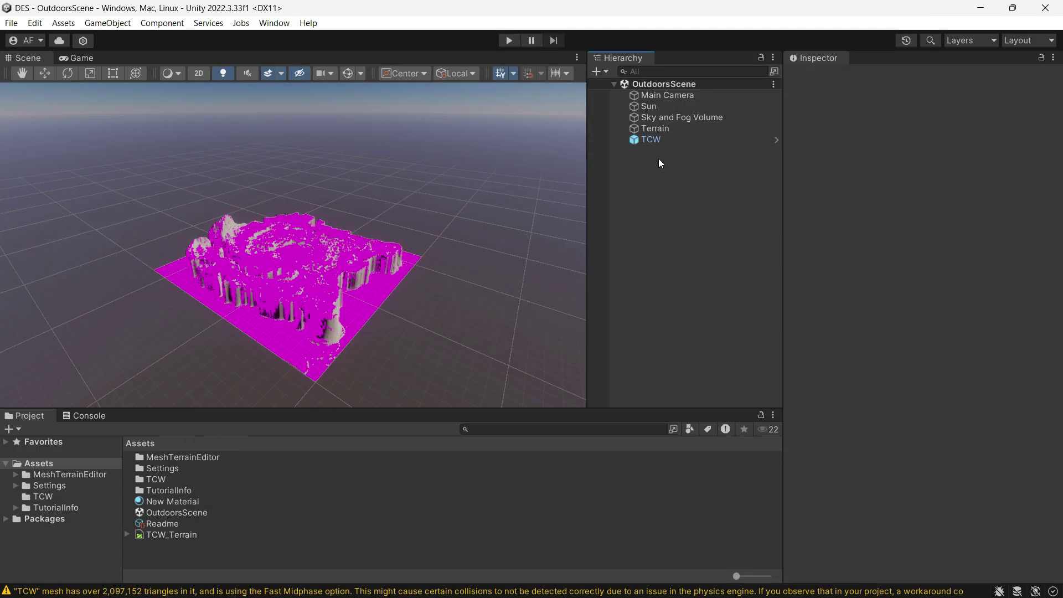
left_click(654, 142)
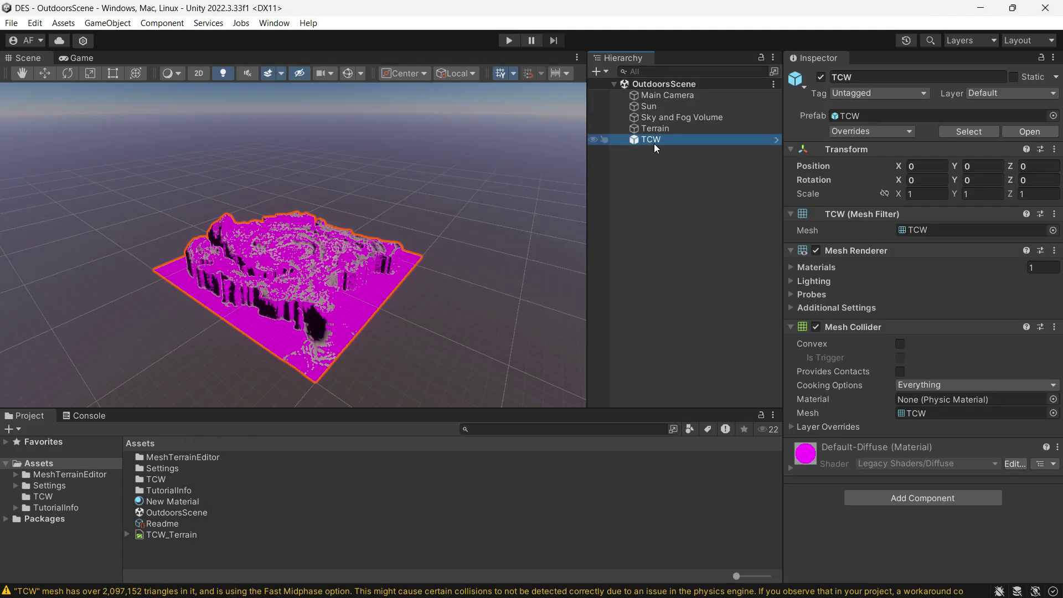
left_click(673, 128)
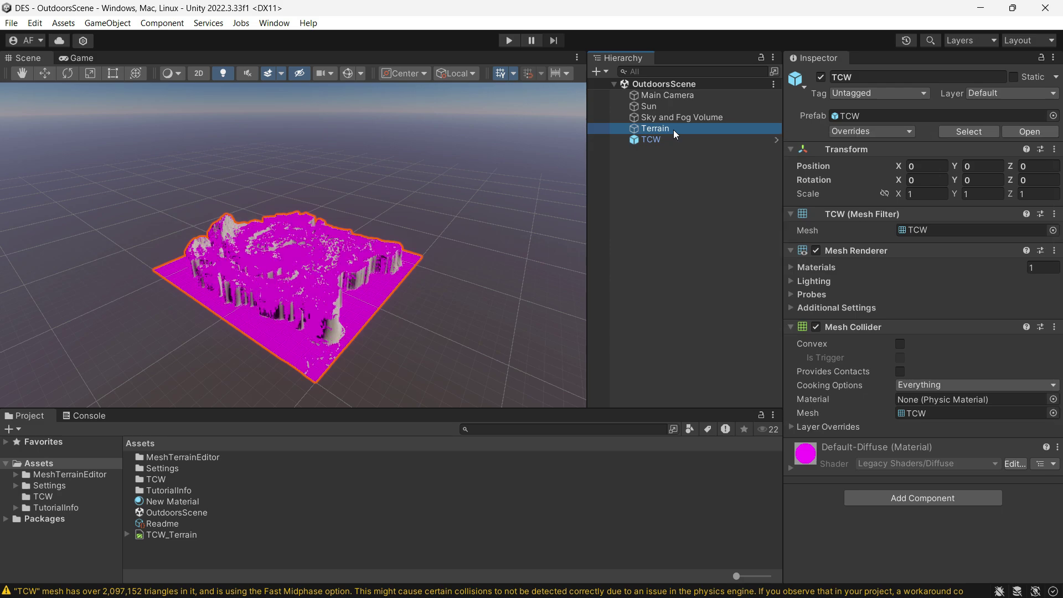
key("alt+shift+a")
scroll(472, 289, "up", 2)
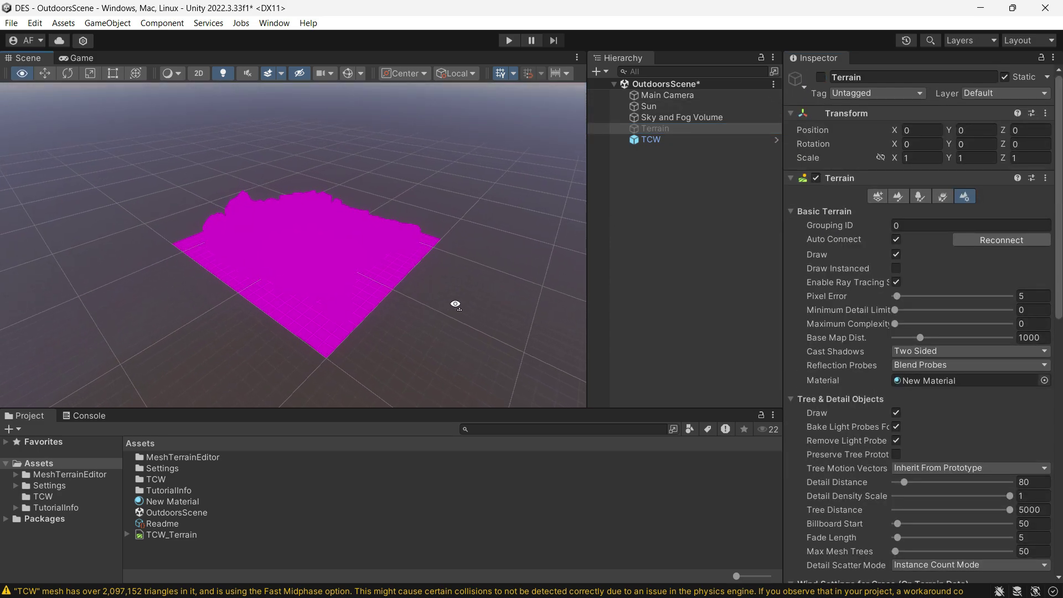
left_click(343, 332)
- Extract the TCW model's material and apply Default_Material to the TCW mesh
double_click(168, 479)
left_click(287, 459)
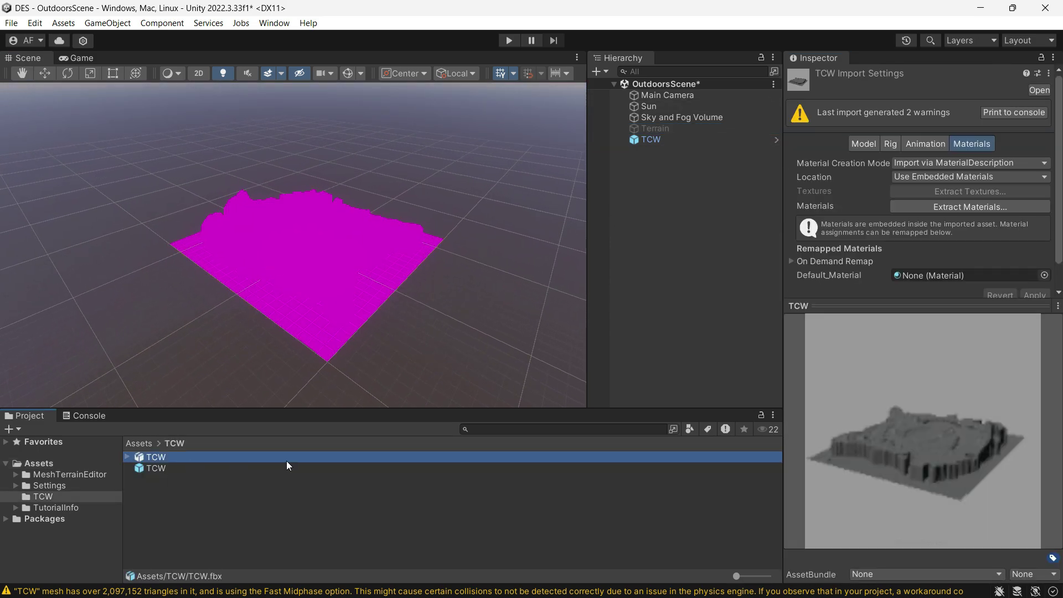
left_click(769, 464)
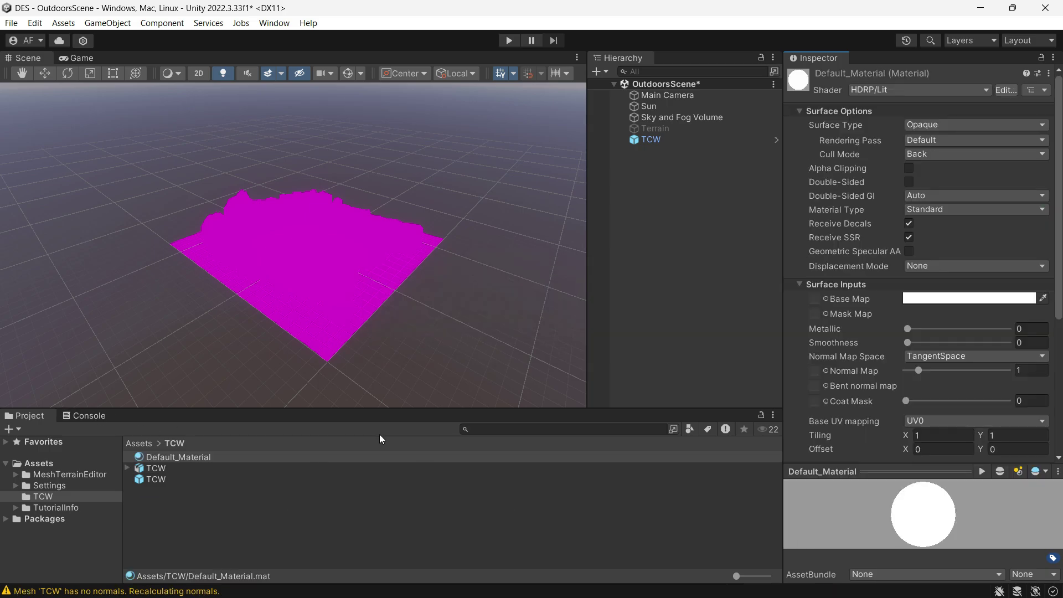
left_click_drag(183, 457, 649, 142)
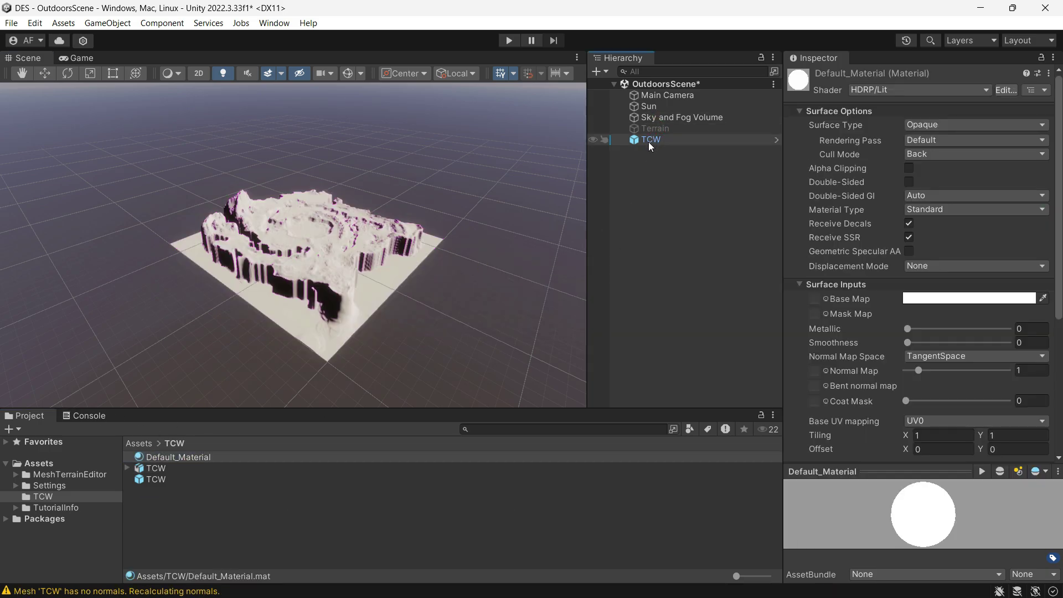
- Fly the camera over the white terrain and locate the TCW mesh asset in the project
mouse_move(391, 311)
left_mouse_down("alt")
mouse_move(355, 312)
mouse_move(383, 323)
left_mouse_up("alt")
key("w")
right_click_drag(383, 322, 355, 243)
left_click(673, 139)
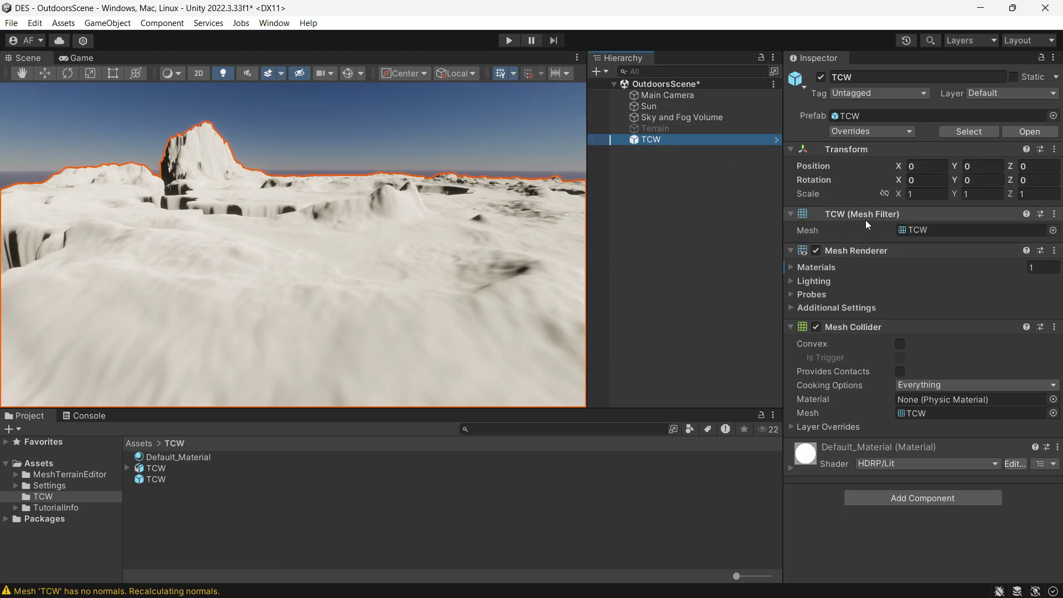
left_click(917, 229)
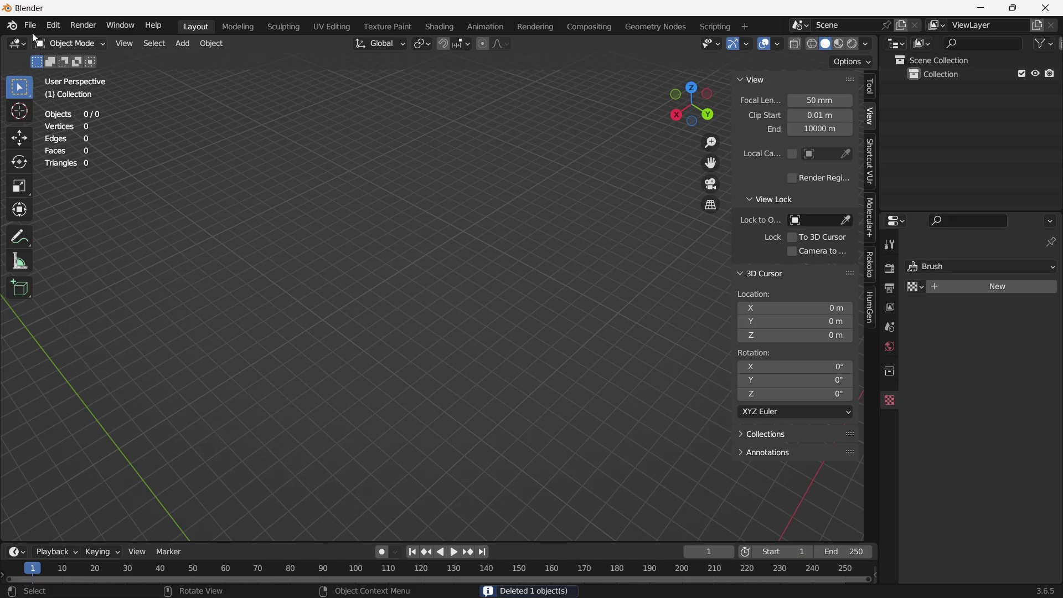
- Import TCW.obj from Assets/TCW into Blender as a Wavefront OBJ
left_click(30, 25)
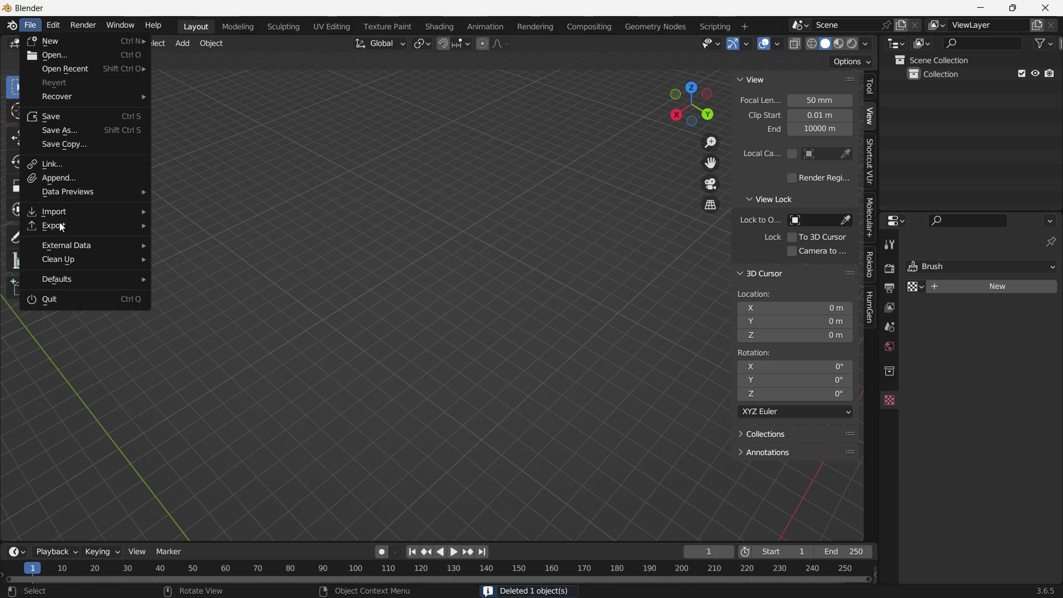
mouse_move(69, 212)
left_click(209, 277)
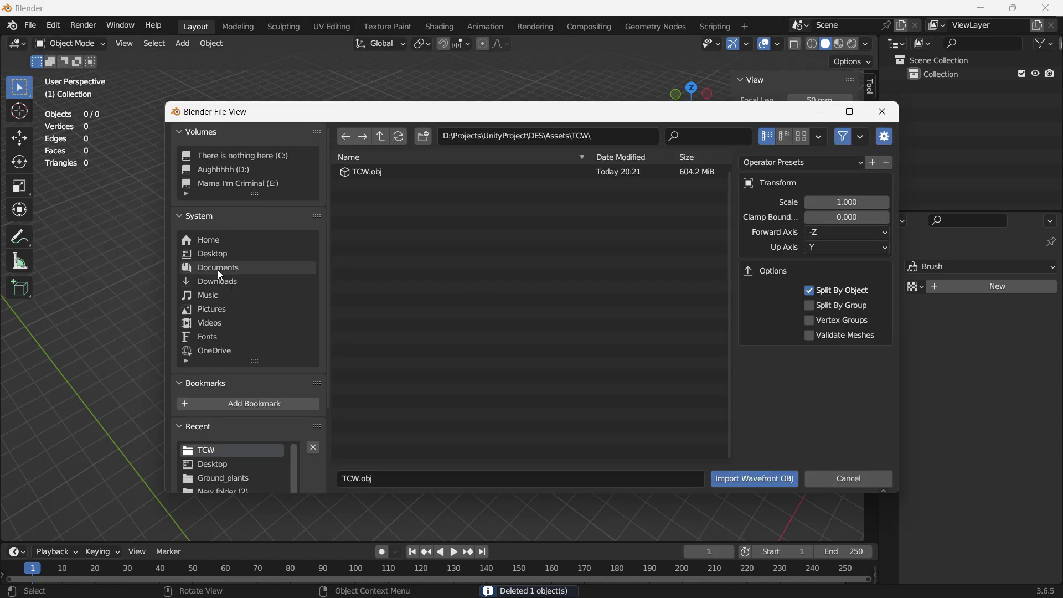
left_click(590, 172)
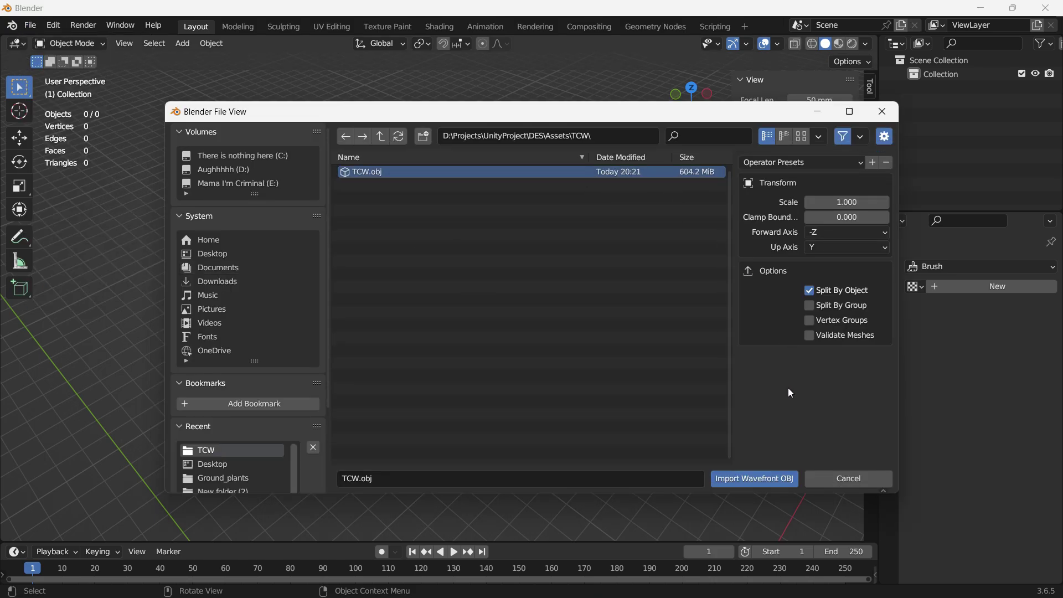
left_click(755, 478)
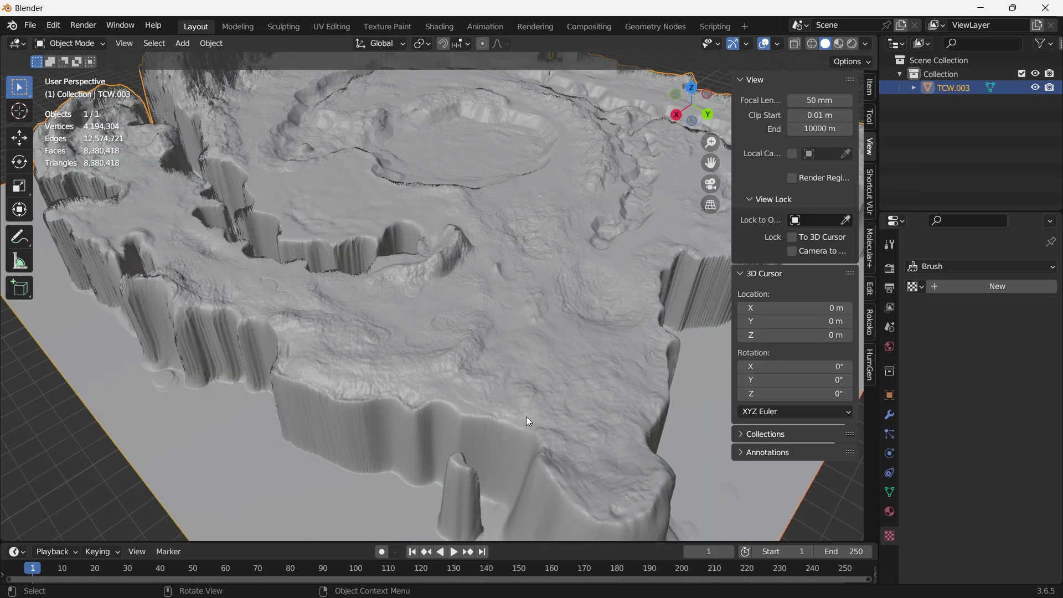
- Orbit and zoom around the imported terrain's cliffs, then deselect it
scroll(499, 410, "down", 3)
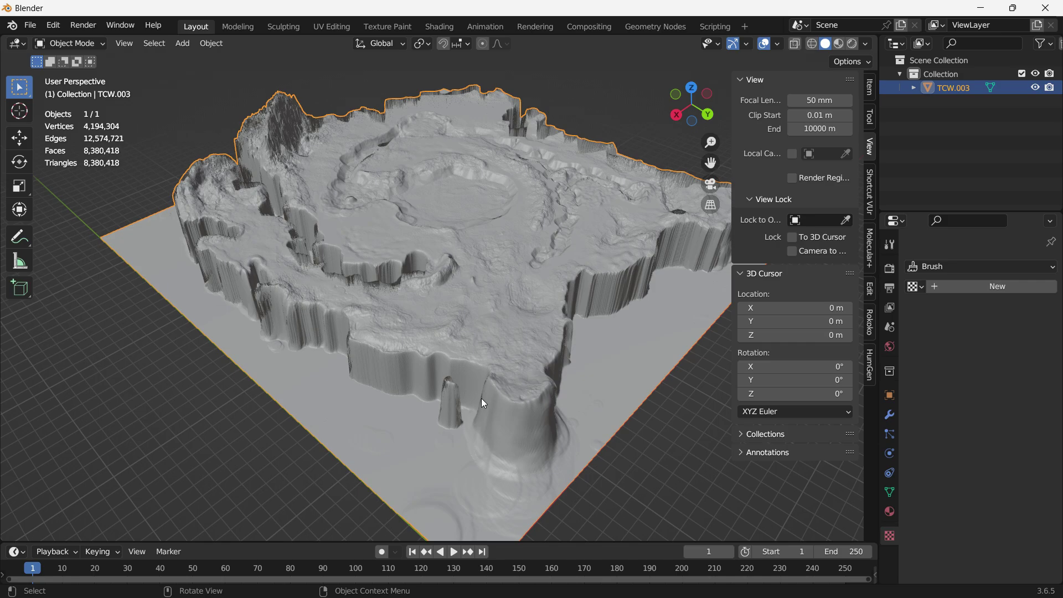
scroll(388, 410, "up", 5)
middle_click_drag(343, 423, 423, 366)
scroll(403, 371, "down", 4)
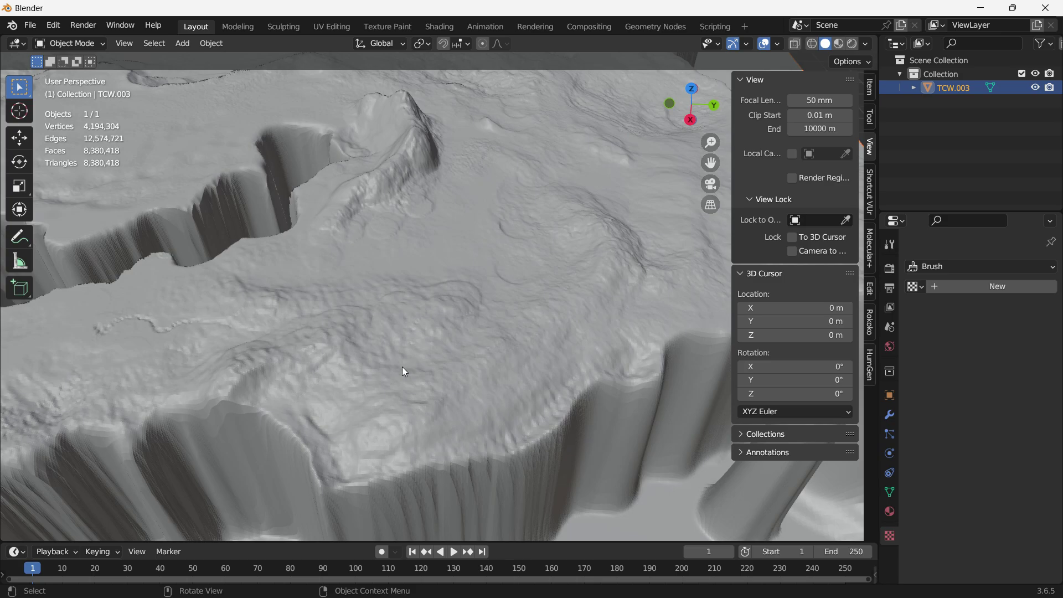
scroll(417, 368, "down", 6)
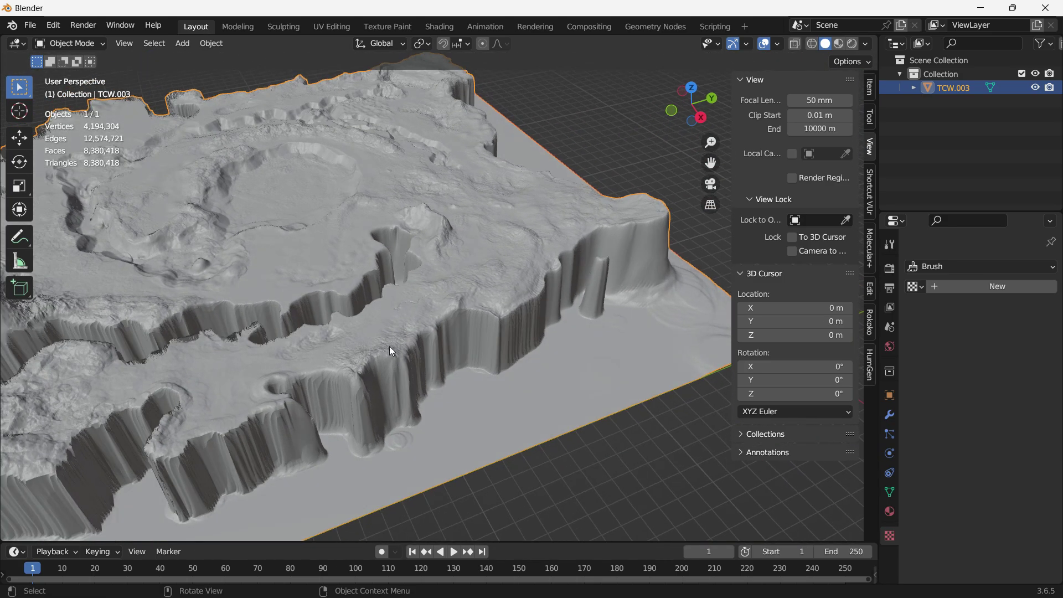
left_click(599, 465)
scroll(600, 465, "up", 2)
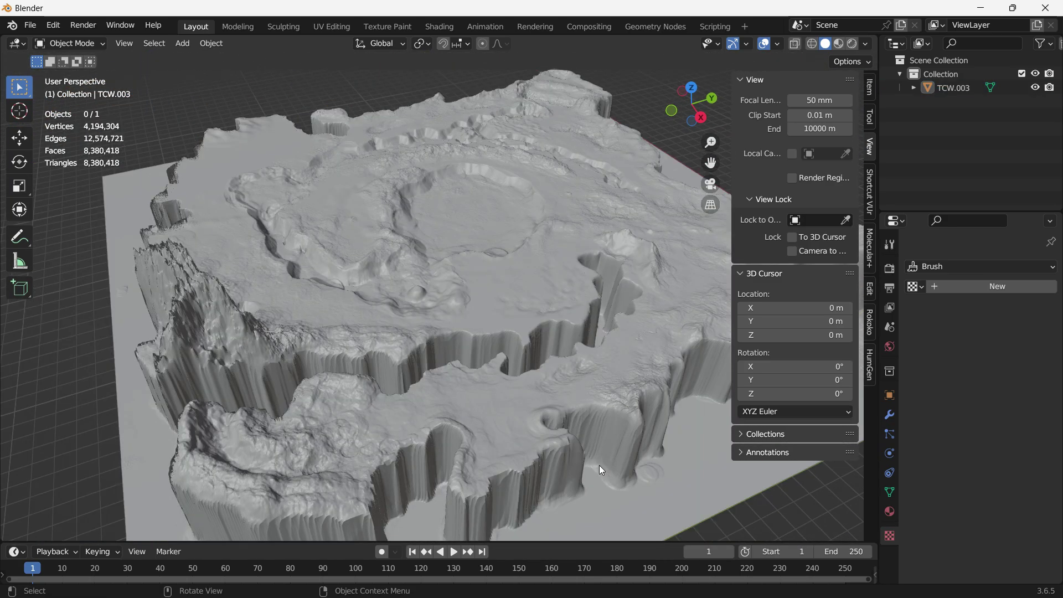